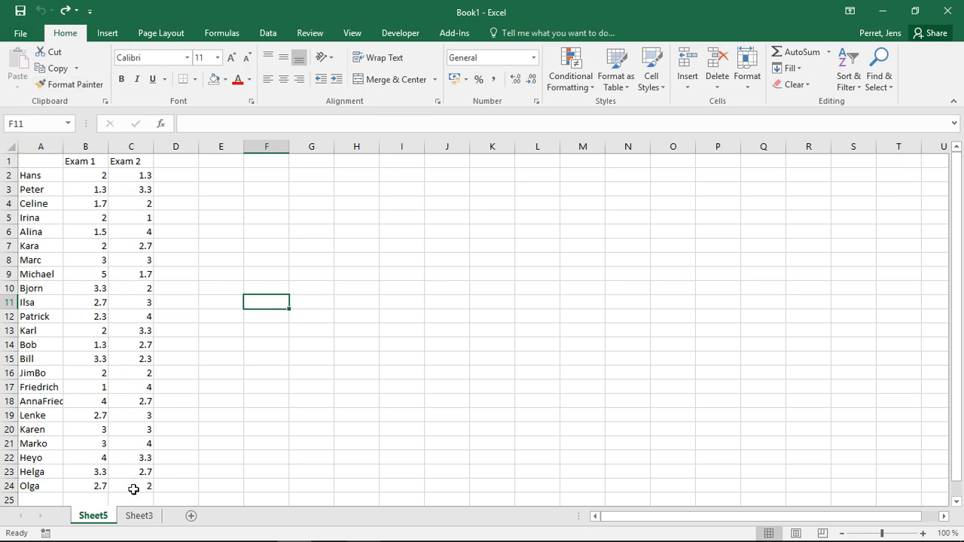
- Format the range A1:C24 as a table with headers, using the light black style with banded rows
{"action": "left_click_drag", "start_coordinate": [133, 488], "coordinate": [43, 164]}
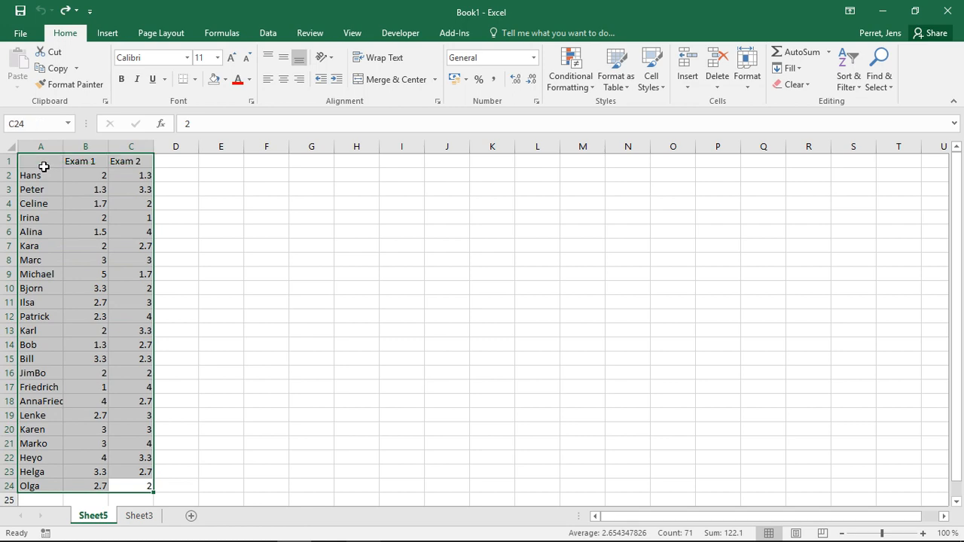
{"action": "left_click", "coordinate": [615, 88]}
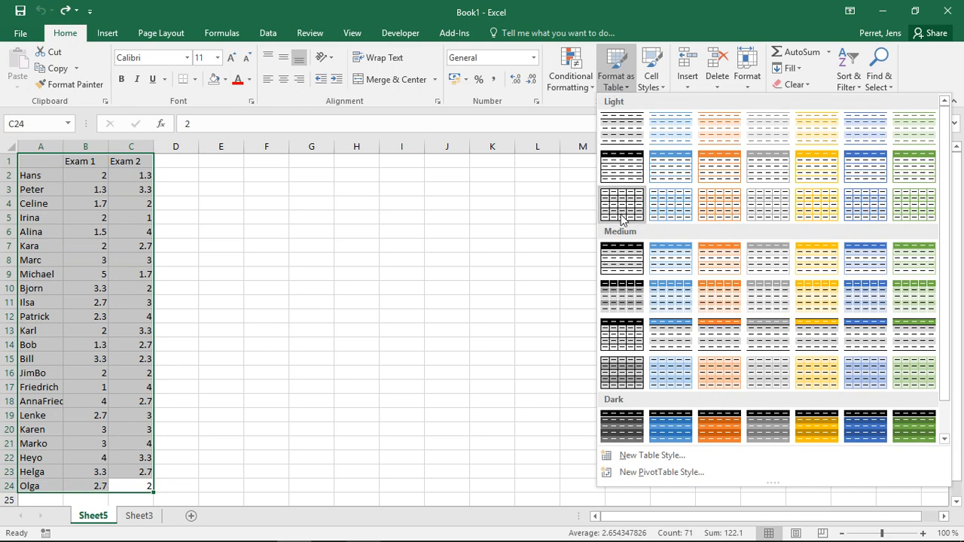
{"action": "left_click", "coordinate": [631, 139]}
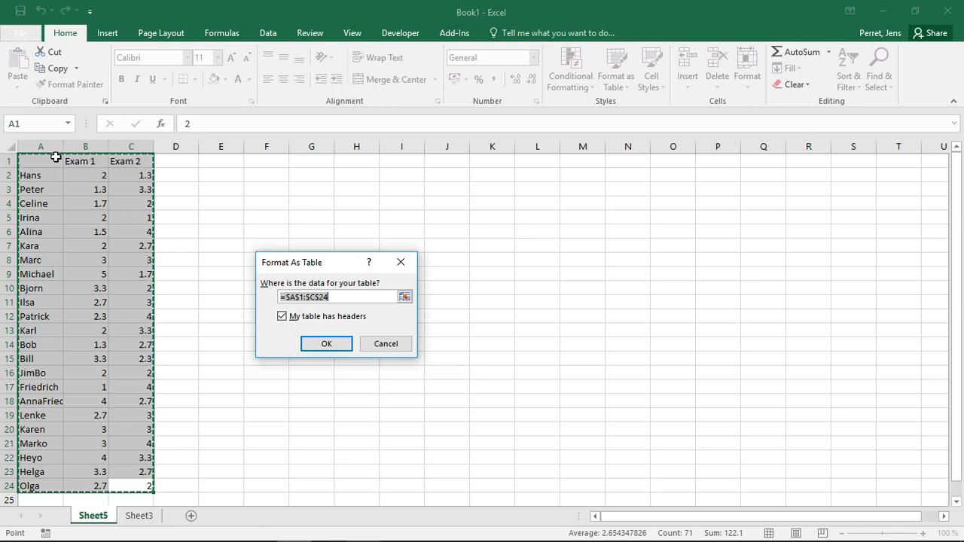
{"action": "left_click", "coordinate": [311, 348]}
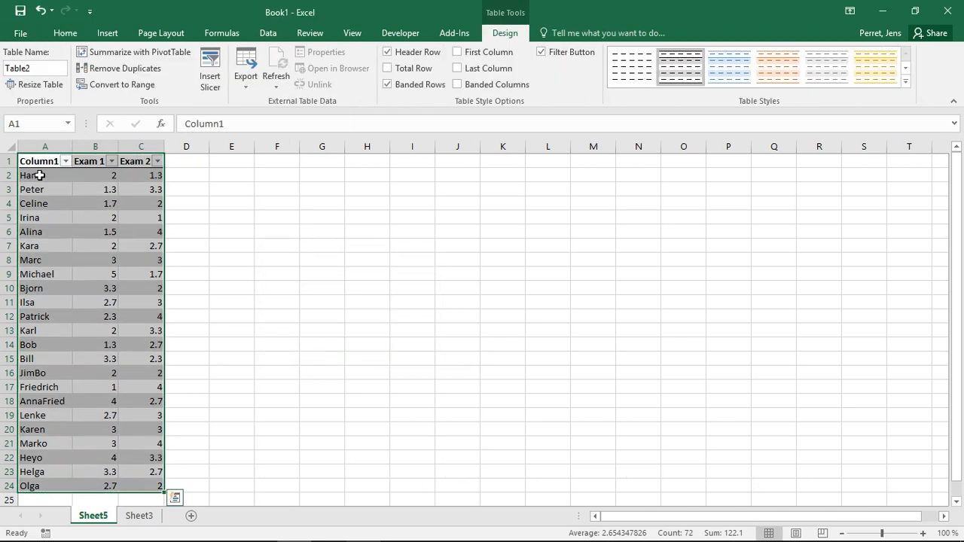
- Rename the first column header of the table in cell A1 as Name
{"action": "left_click", "coordinate": [35, 162]}
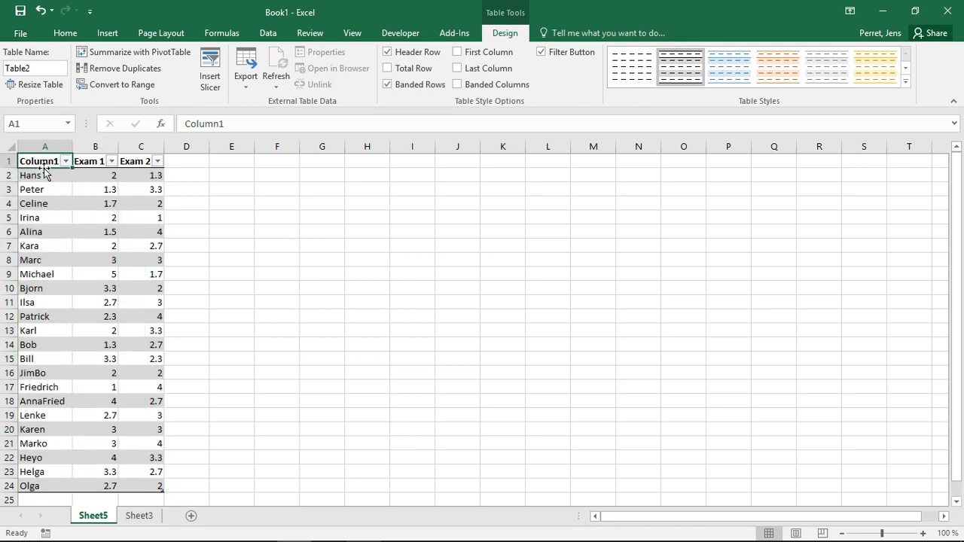
{"action": "type", "text": "Name"}
{"action": "key", "text": "Return"}
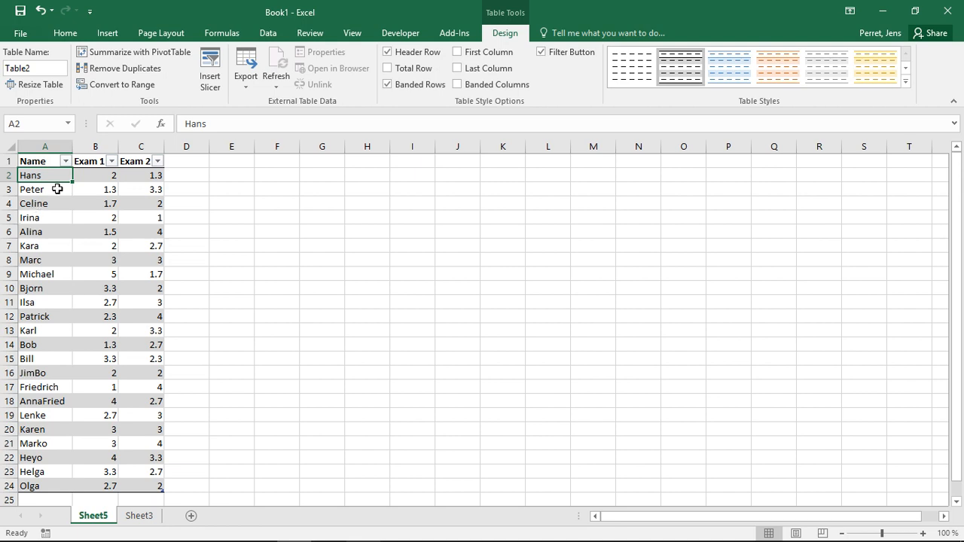
- Filter the Exam 1 column to exclude the values 1, 1.3, 1.5 and 1.7, and undo and redo that filter
{"action": "left_click", "coordinate": [111, 162]}
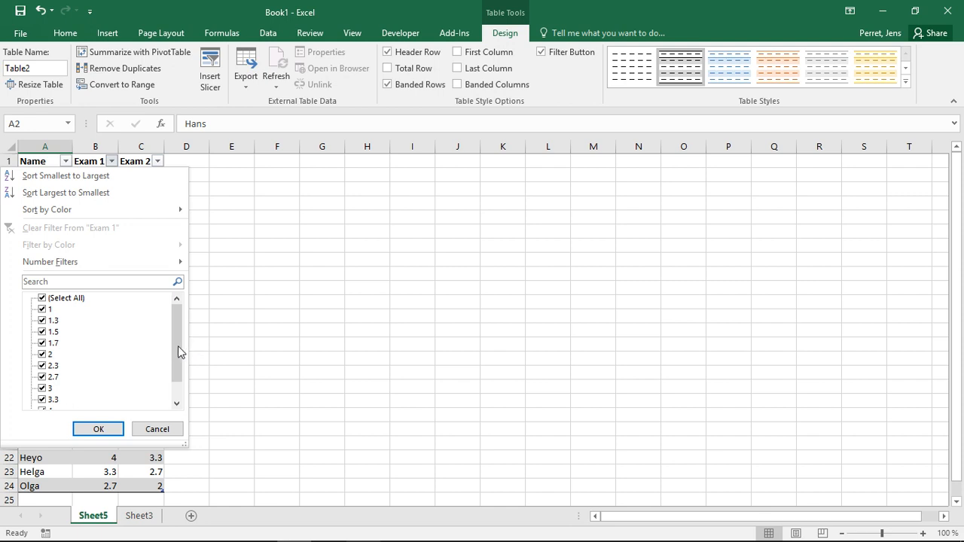
{"action": "left_click_drag", "start_coordinate": [178, 346], "coordinate": [177, 326]}
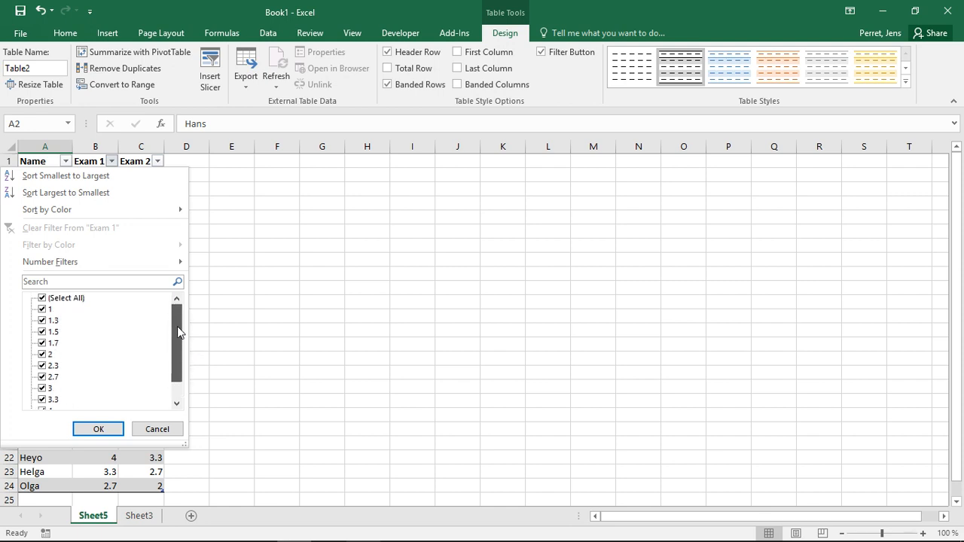
{"action": "left_click", "coordinate": [42, 310]}
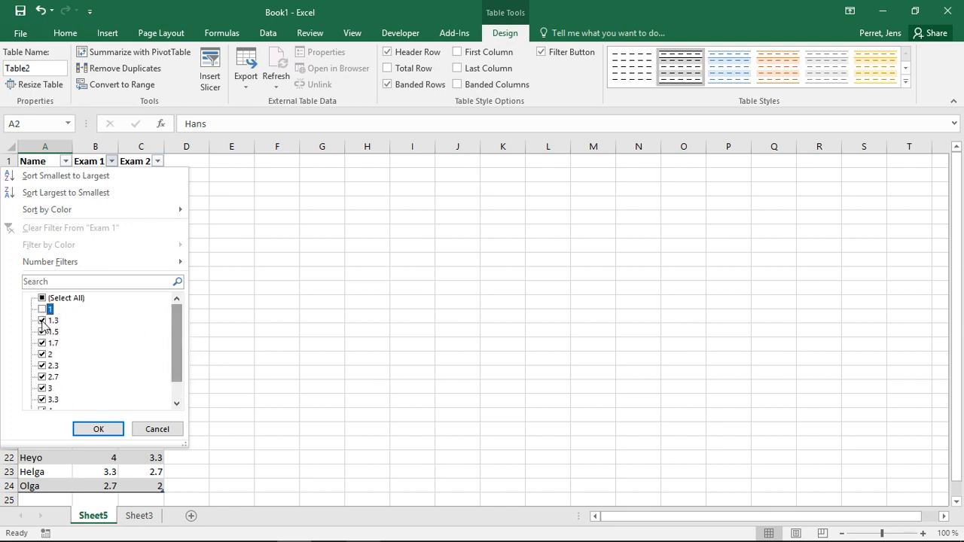
{"action": "left_click", "coordinate": [42, 321]}
{"action": "left_click", "coordinate": [42, 332]}
{"action": "left_click", "coordinate": [43, 343]}
{"action": "left_click", "coordinate": [104, 428]}
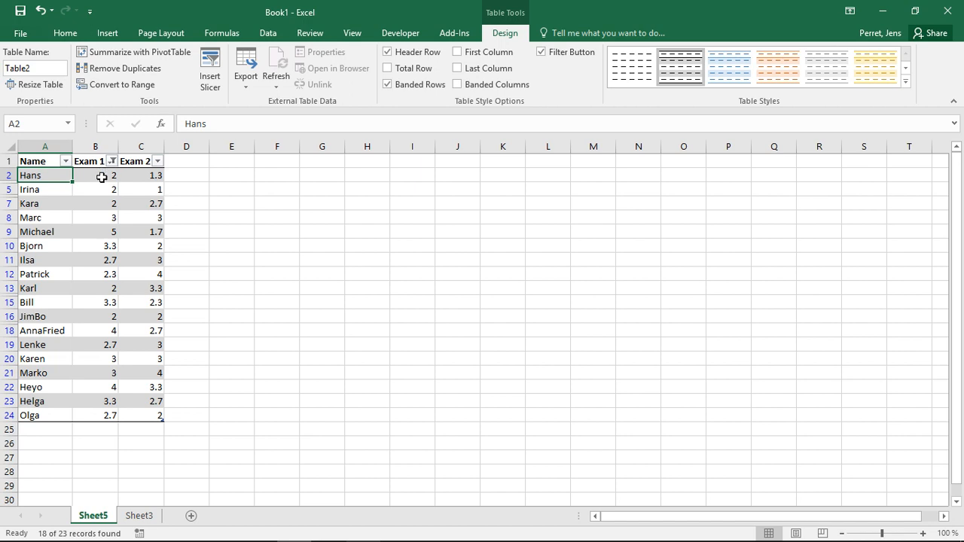
{"action": "key", "text": "ctrl+z"}
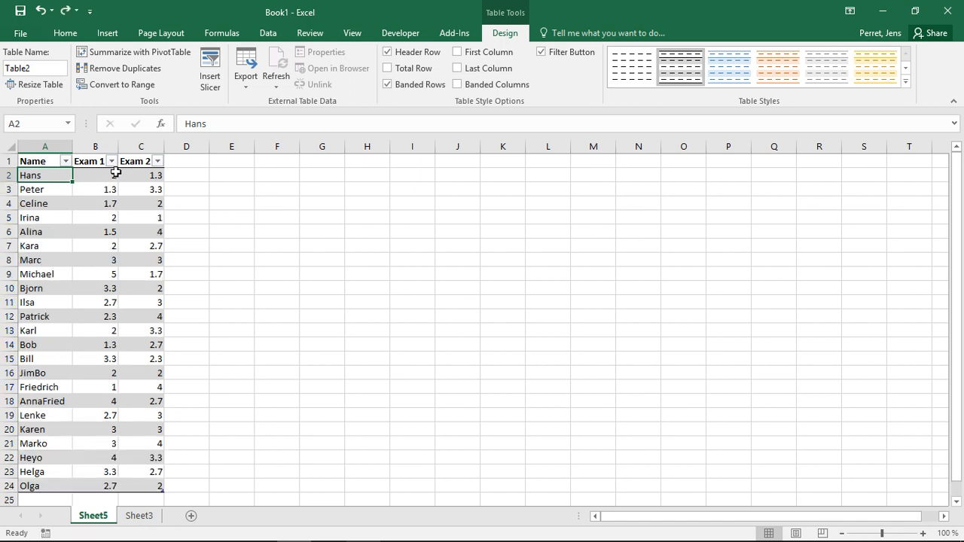
{"action": "key", "text": "ctrl+y"}
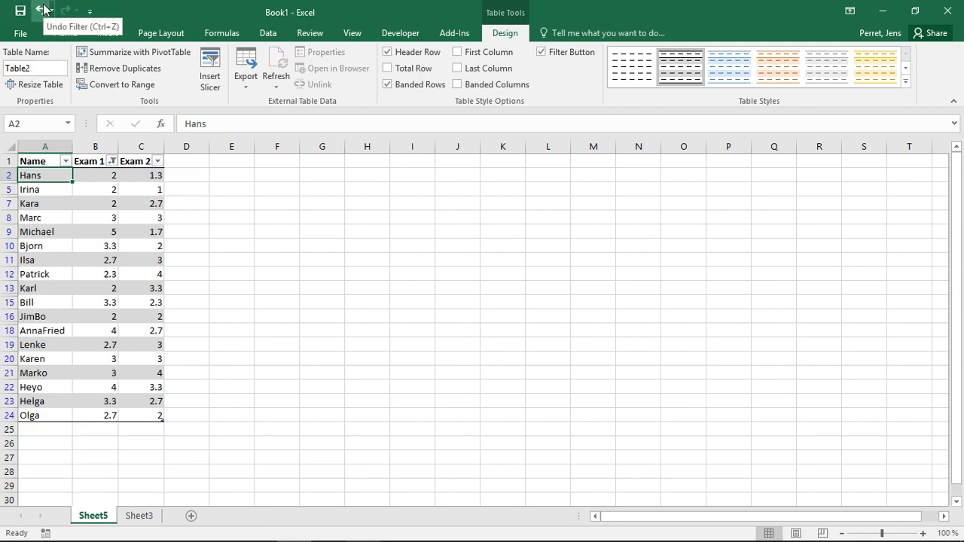
- Remove the Exam 1 filter by reselecting all values in the filter list
{"action": "left_click", "coordinate": [112, 164]}
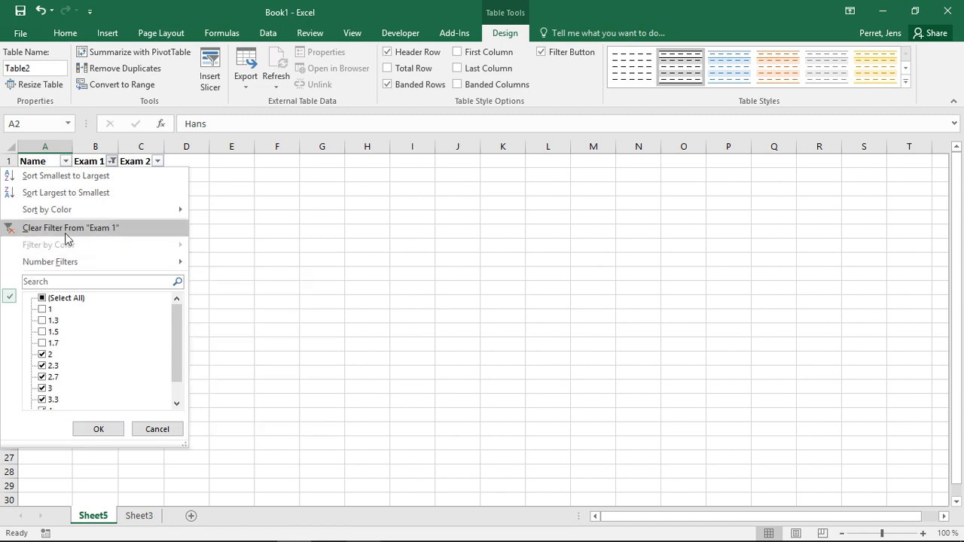
{"action": "left_click", "coordinate": [41, 298]}
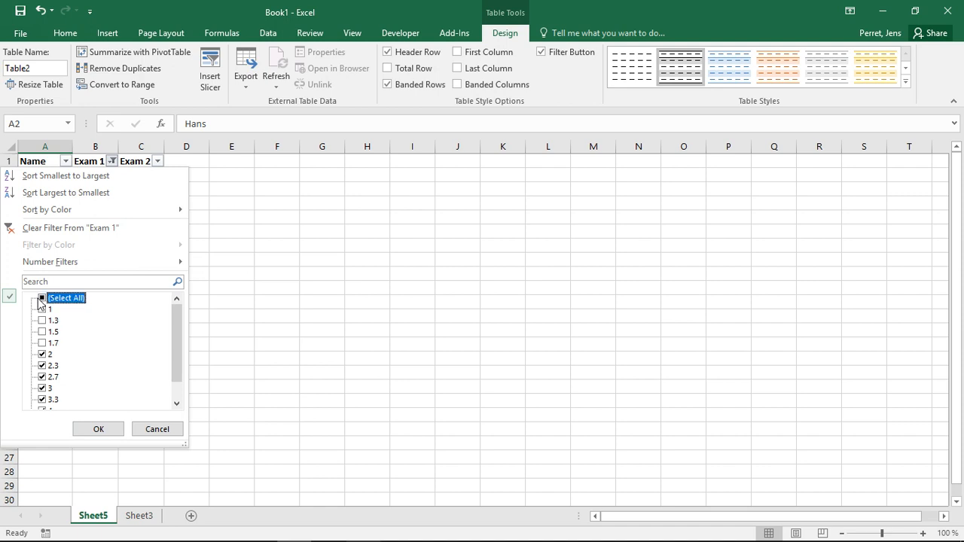
{"action": "left_click", "coordinate": [41, 299]}
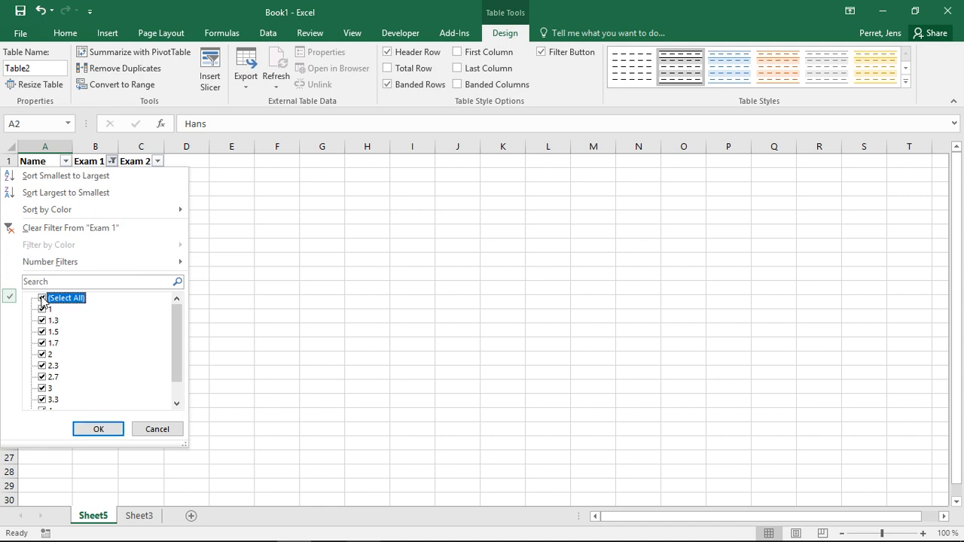
{"action": "left_click", "coordinate": [99, 429]}
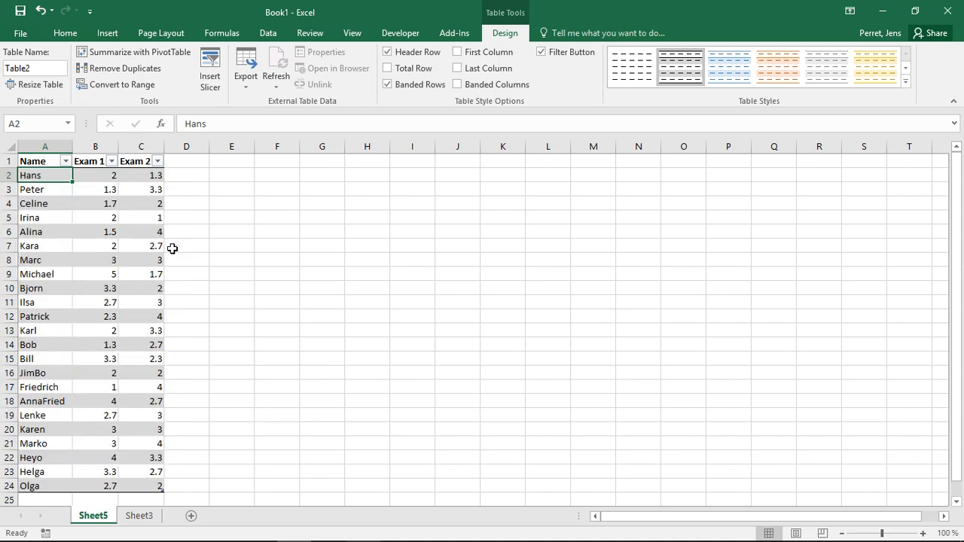
- Filter the Exam 1 column to its top 10 items and undo that filter
{"action": "left_click", "coordinate": [112, 161]}
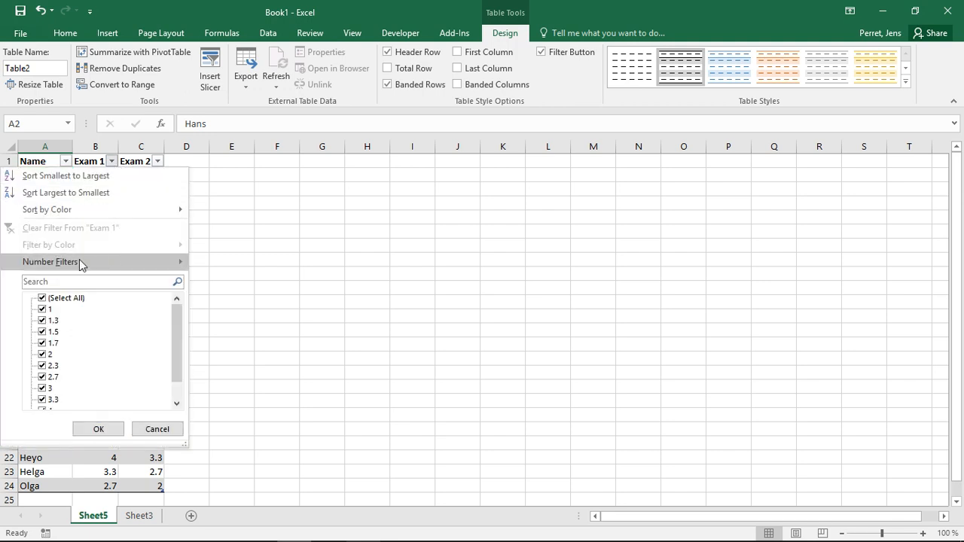
{"action": "mouse_move", "coordinate": [78, 262]}
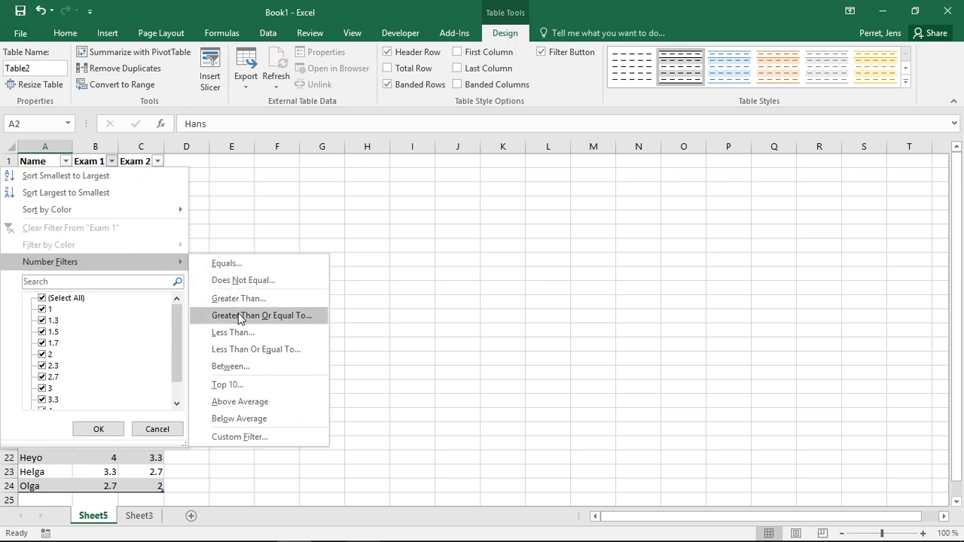
{"action": "left_click", "coordinate": [226, 384]}
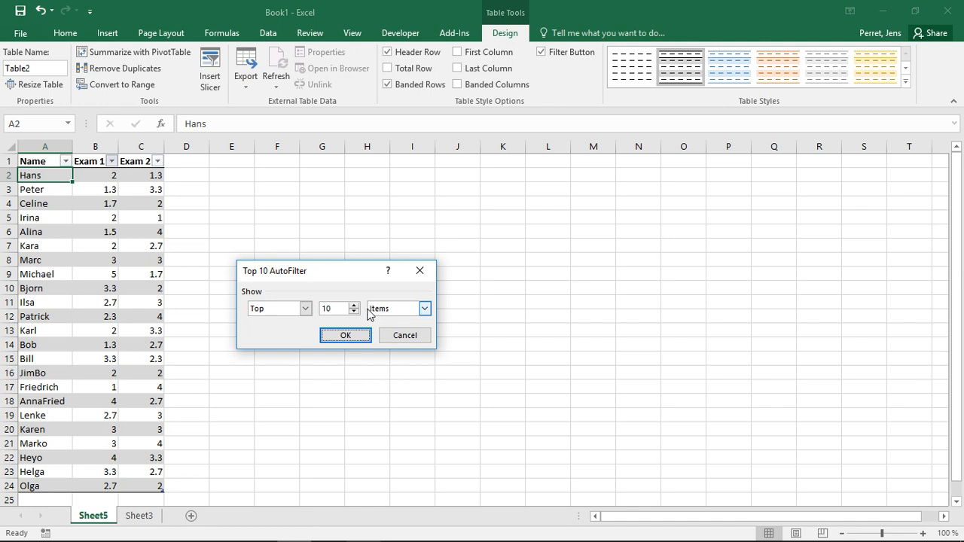
{"action": "left_click", "coordinate": [304, 308]}
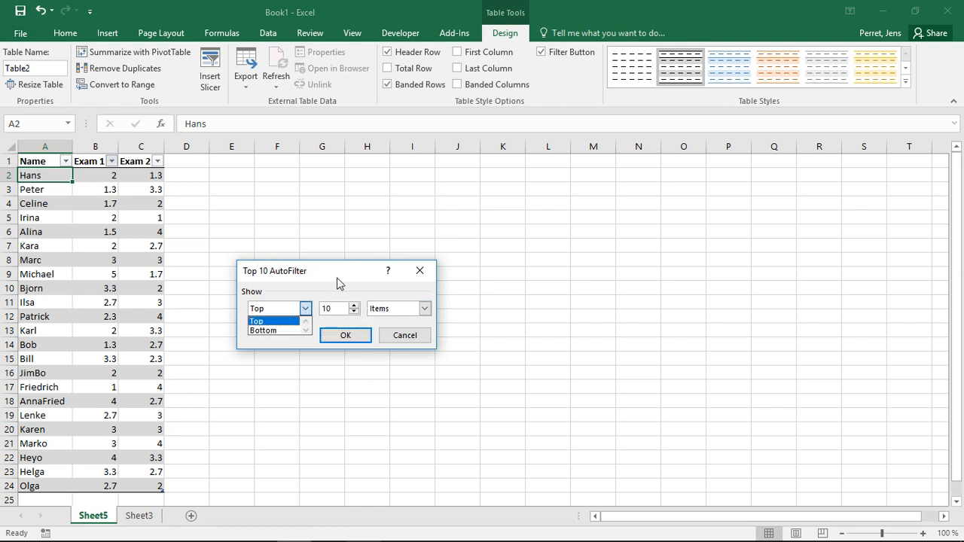
{"action": "left_click", "coordinate": [340, 334]}
{"action": "left_click", "coordinate": [340, 334]}
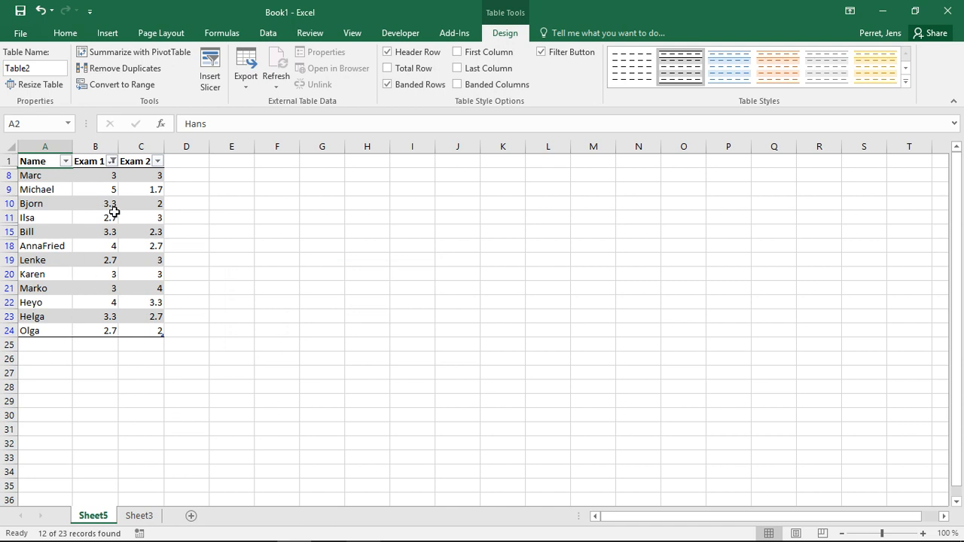
{"action": "key", "text": "ctrl+z"}
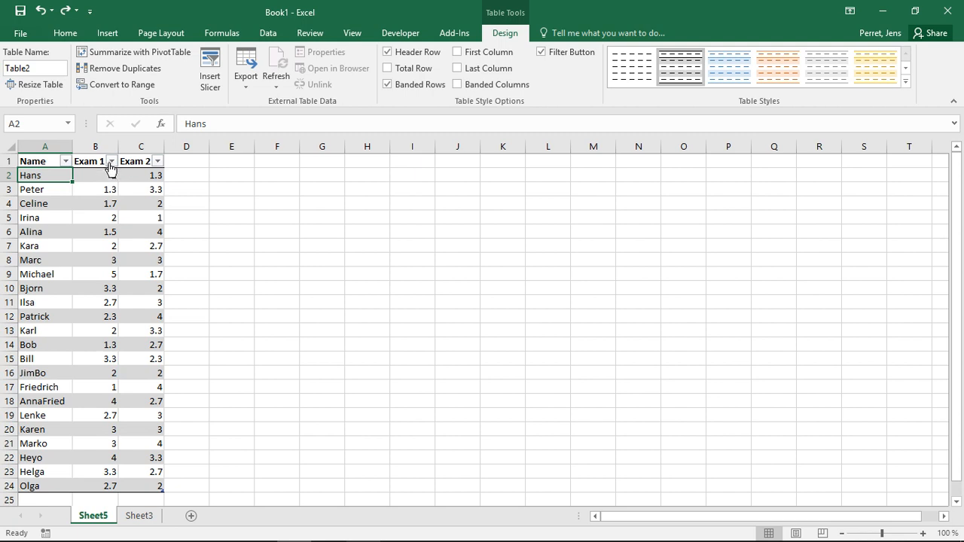
- Filter the Exam 1 column to show only its bottom 5 items
{"action": "left_click", "coordinate": [110, 162]}
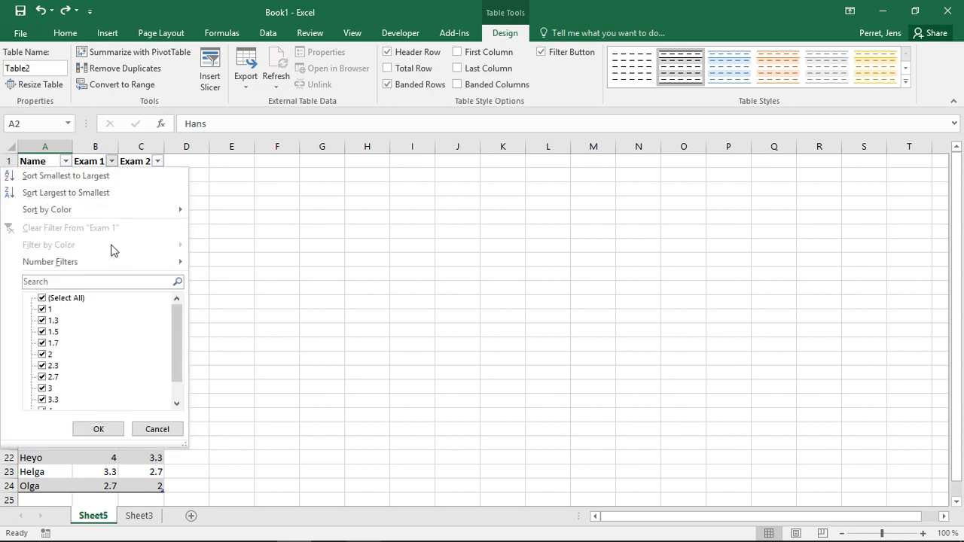
{"action": "mouse_move", "coordinate": [116, 262]}
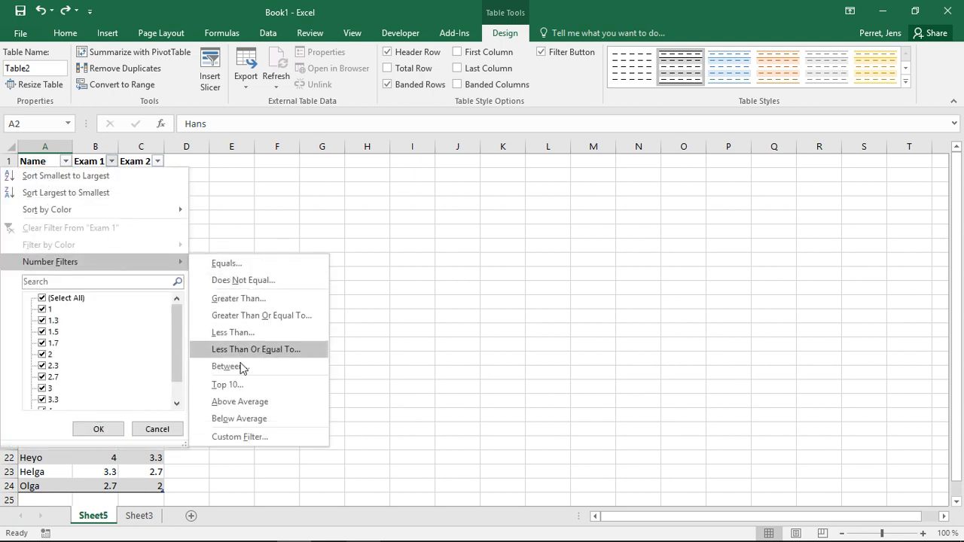
{"action": "left_click", "coordinate": [227, 385]}
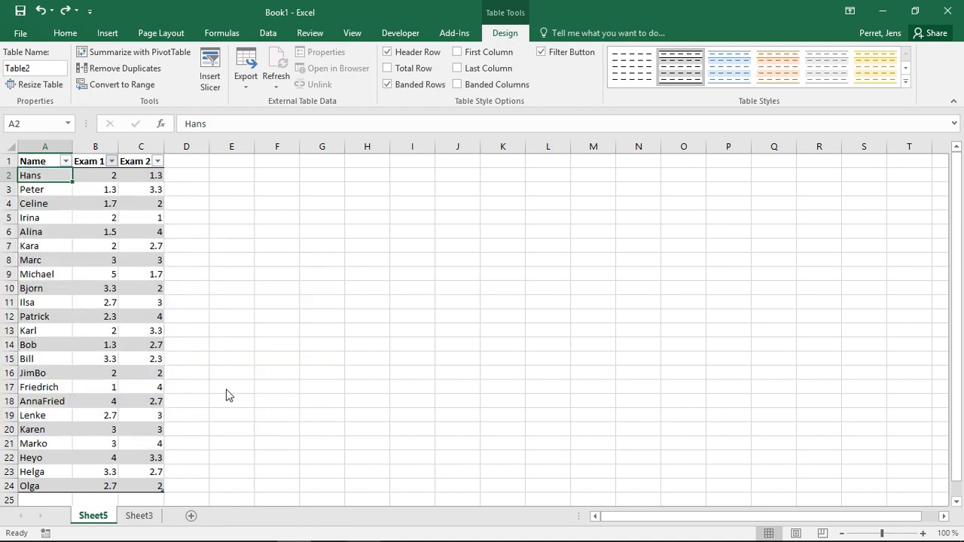
{"action": "left_click", "coordinate": [286, 309]}
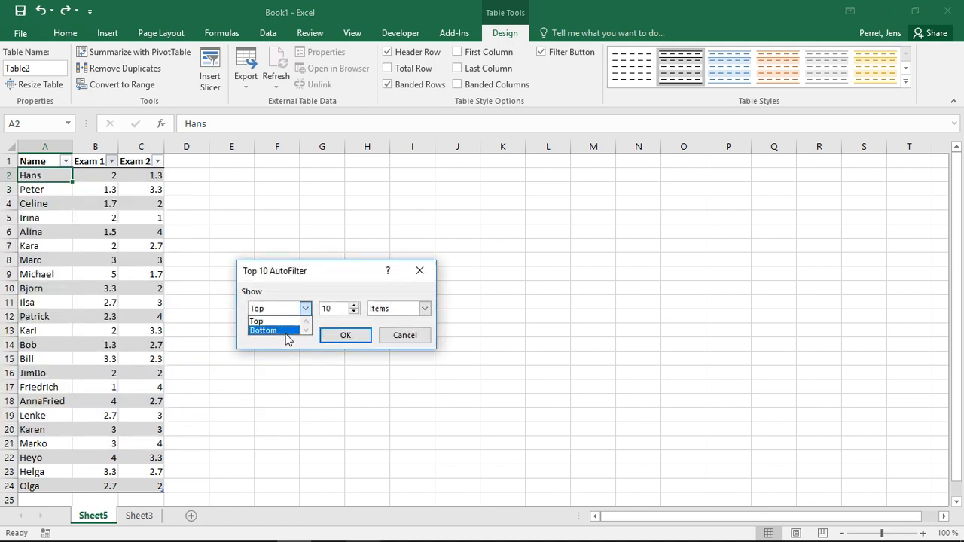
{"action": "left_click", "coordinate": [286, 332]}
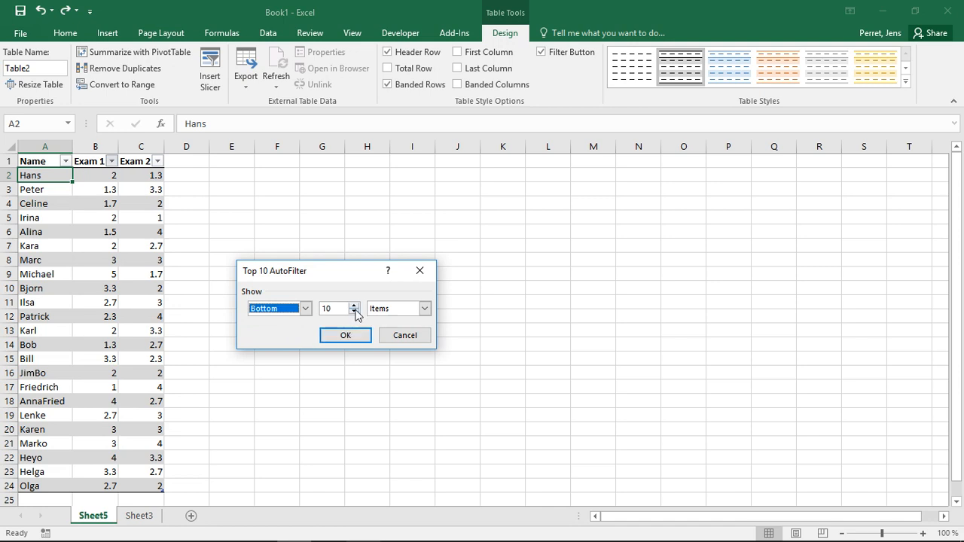
{"action": "key", "text": "Tab"}
{"action": "type", "text": "7"}
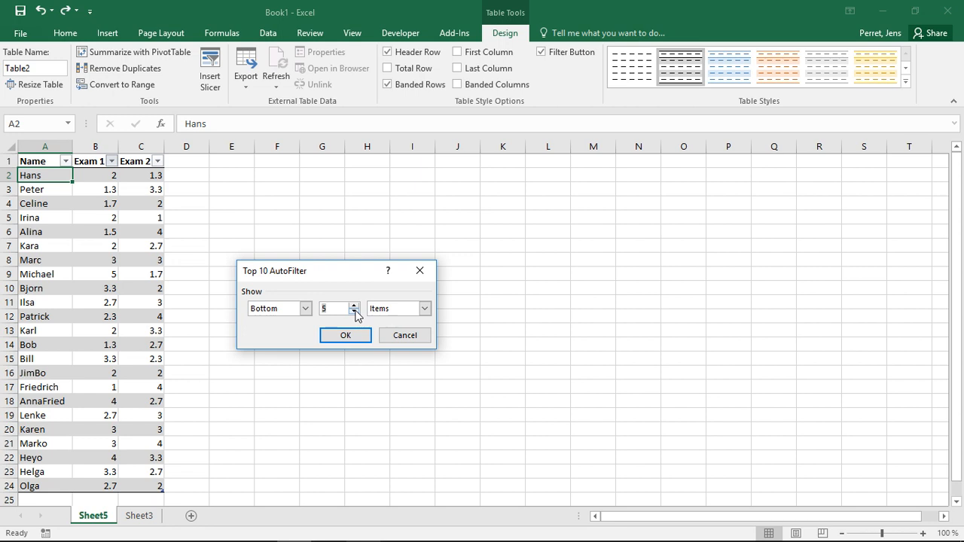
{"action": "left_click", "coordinate": [425, 309]}
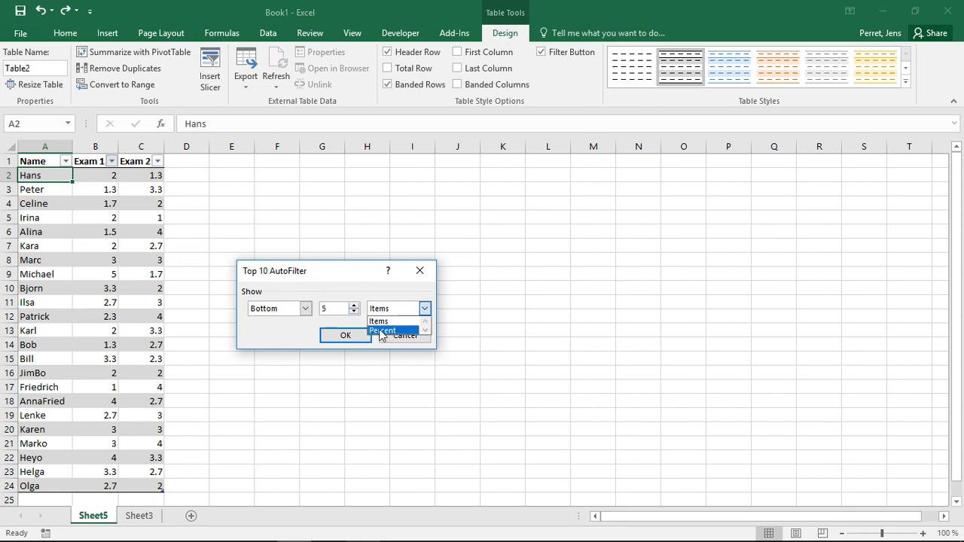
{"action": "left_click", "coordinate": [378, 321]}
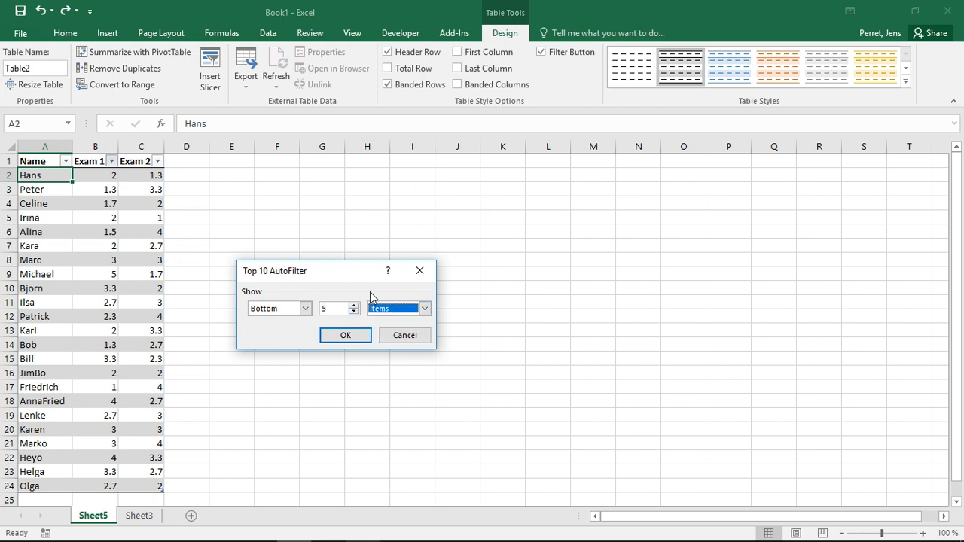
{"action": "left_click", "coordinate": [338, 336]}
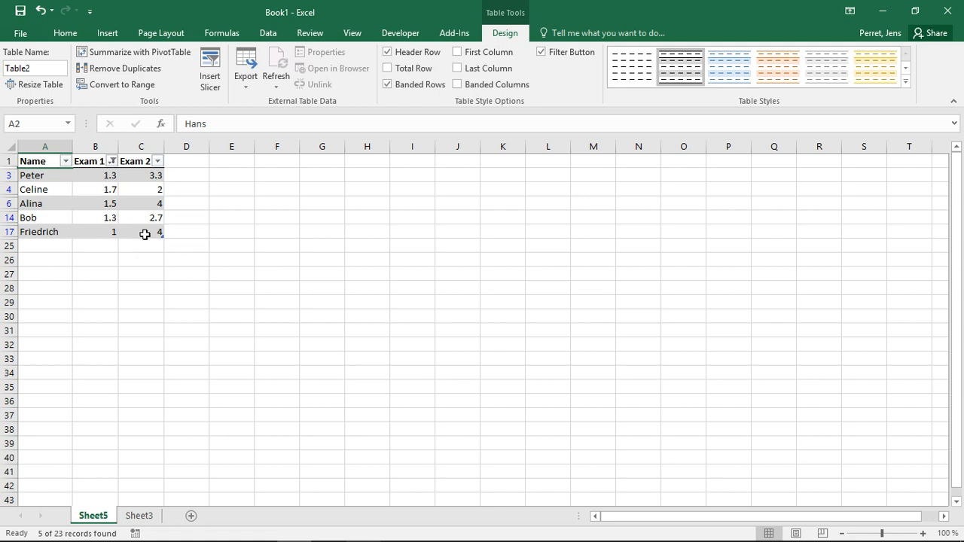
- Clear the filter from the Exam 1 column and select cell B3
{"action": "left_click", "coordinate": [111, 161]}
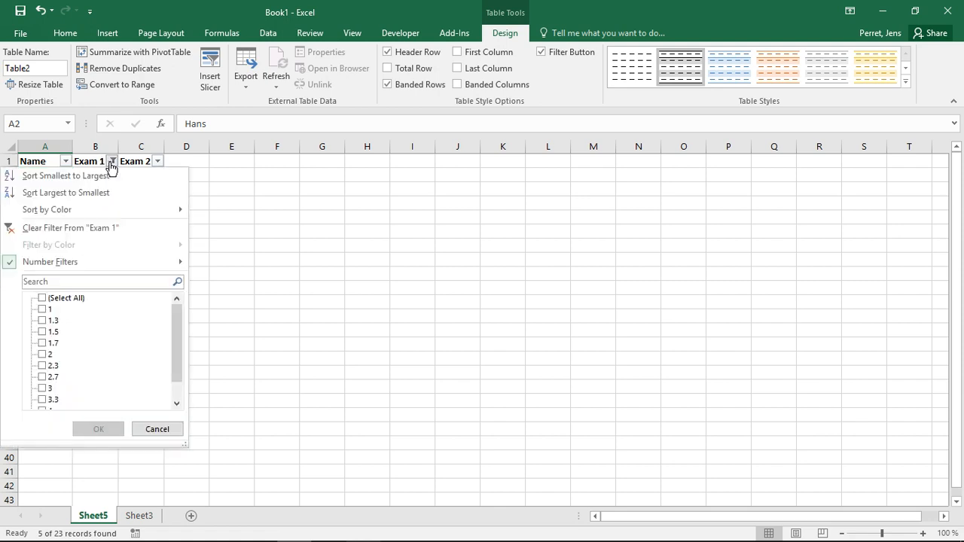
{"action": "left_click", "coordinate": [73, 229]}
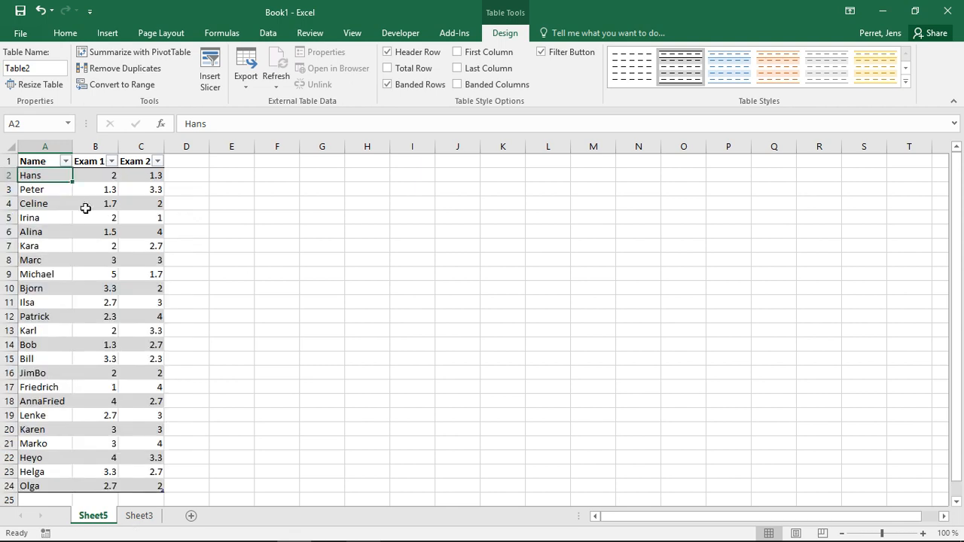
{"action": "left_click", "coordinate": [98, 192]}
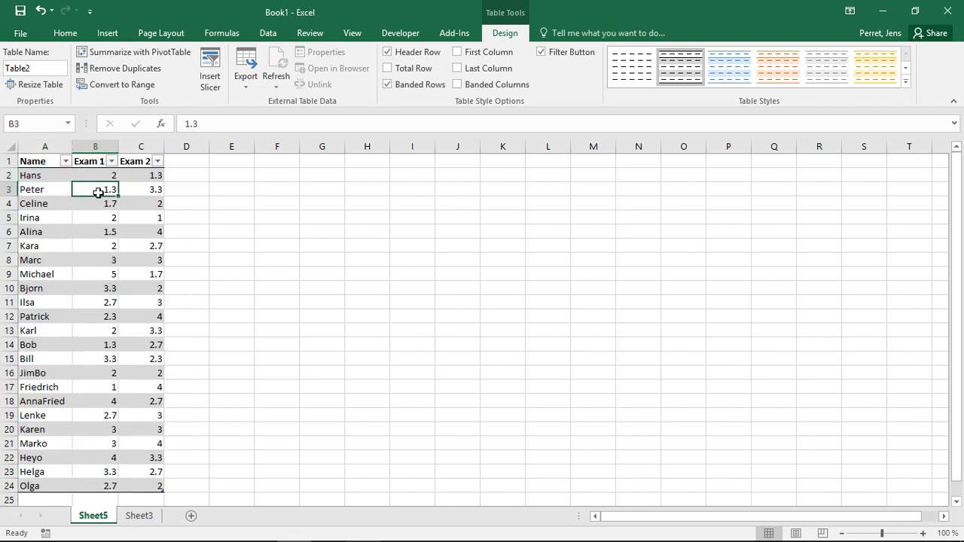
- Filter the Name column to show only names that begin with H
{"action": "left_click", "coordinate": [67, 162]}
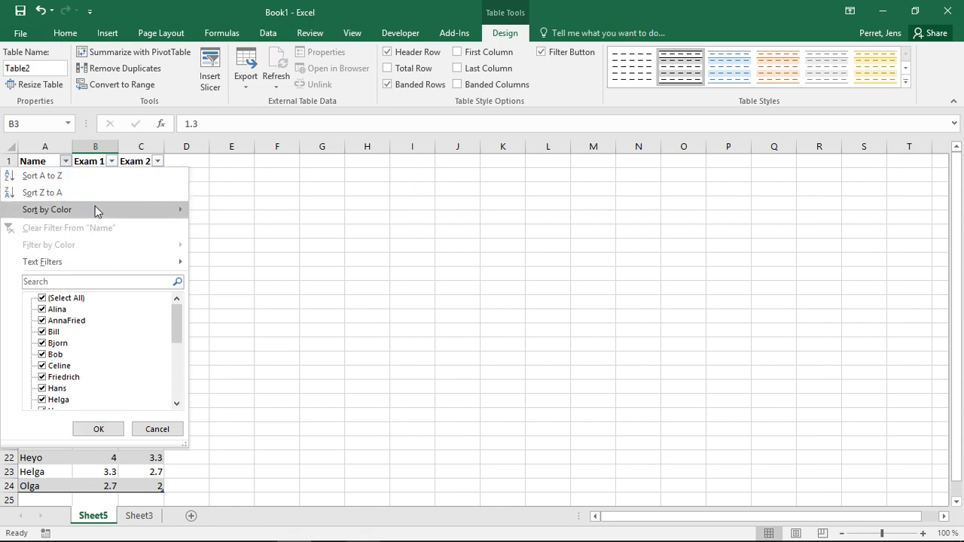
{"action": "mouse_move", "coordinate": [123, 264]}
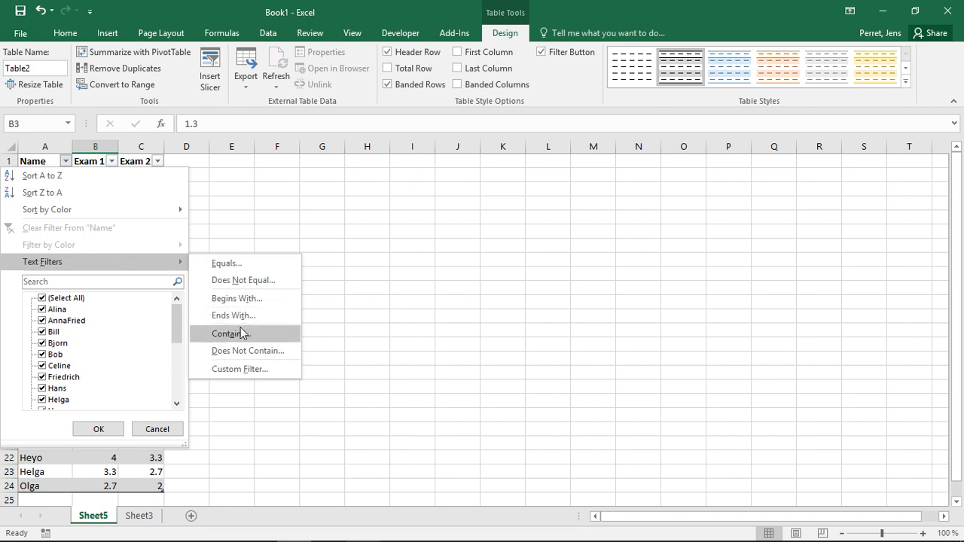
{"action": "left_click", "coordinate": [236, 298]}
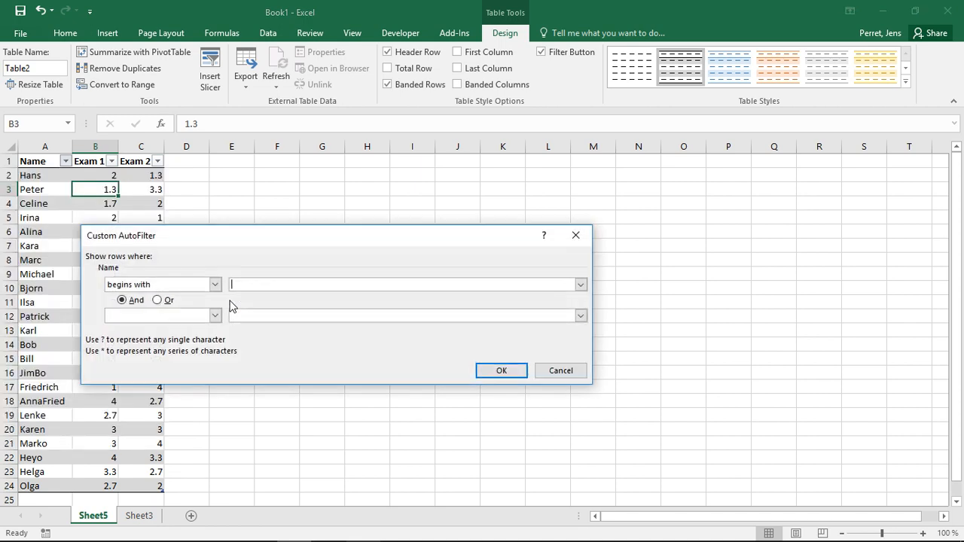
{"action": "type", "text": "H"}
{"action": "left_click", "coordinate": [509, 372]}
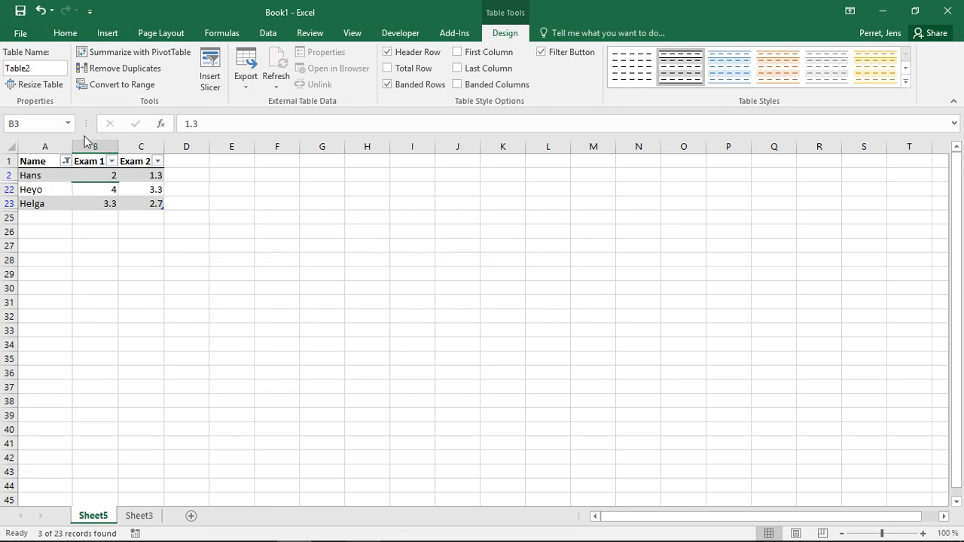
- Clear the filter from the Name column and select cell B10
{"action": "left_click", "coordinate": [66, 161]}
{"action": "left_click", "coordinate": [76, 228]}
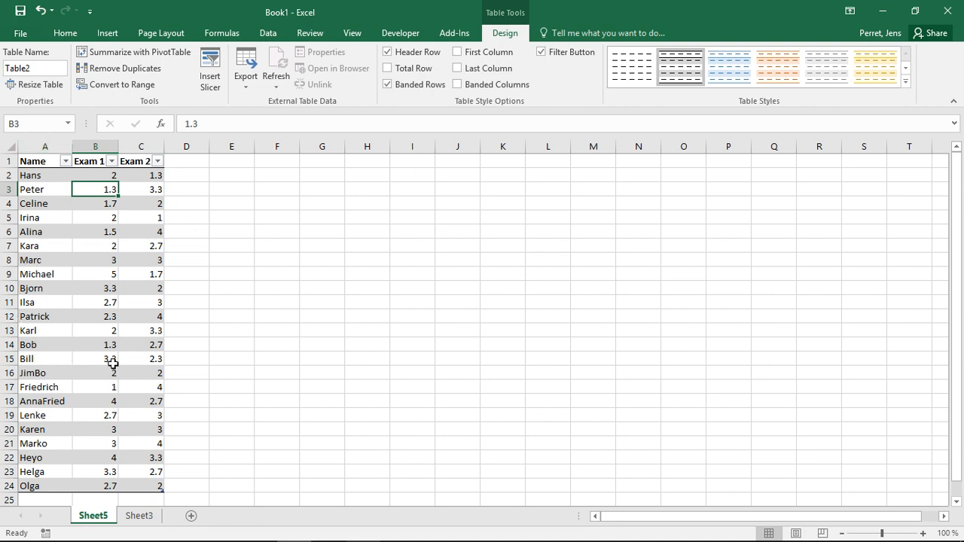
{"action": "left_click", "coordinate": [90, 288]}
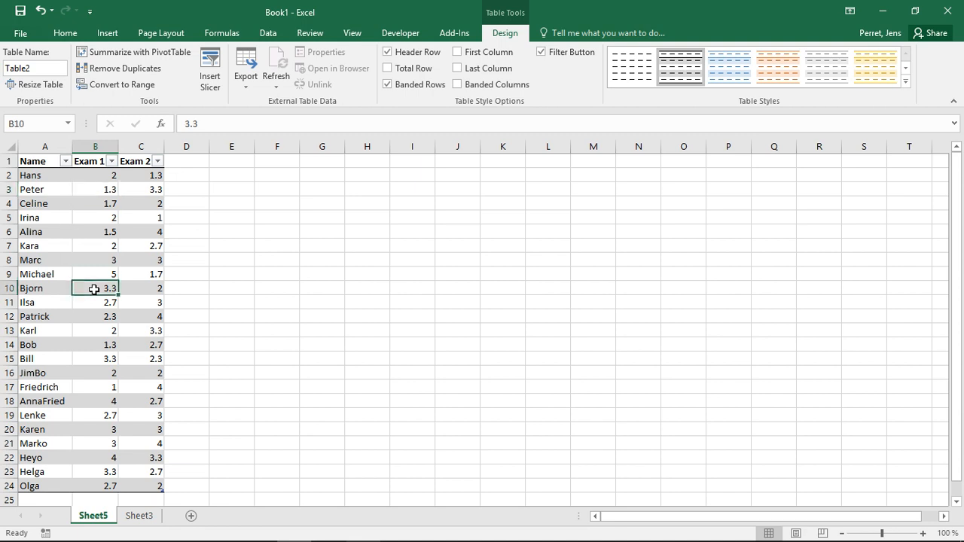